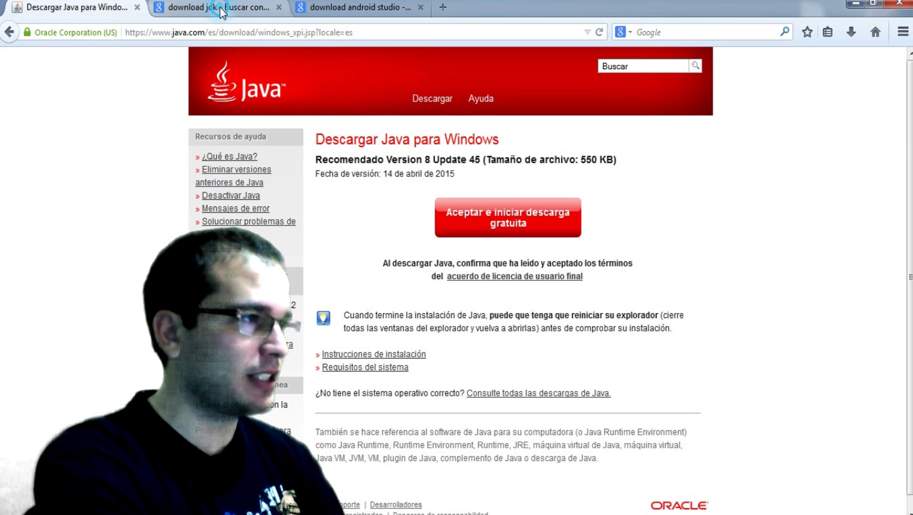
Open the JDK 8 download page from the "download jdk" results and accept the license agreement for Java SE Development Kit 8u45
left_click(219, 8)
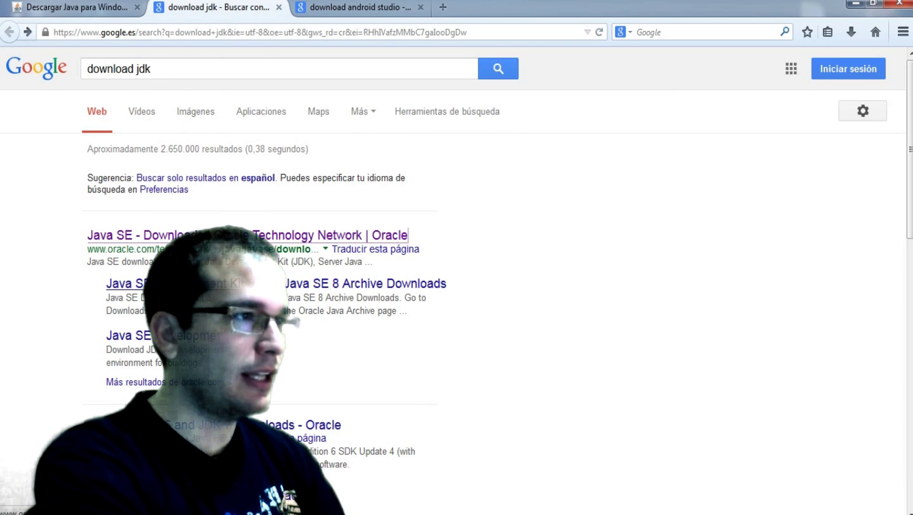
left_click(143, 236)
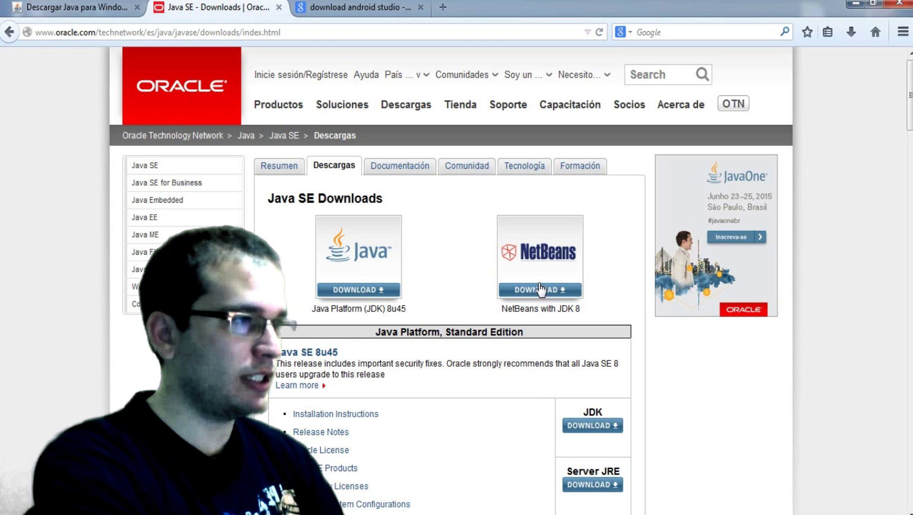
left_click(356, 262)
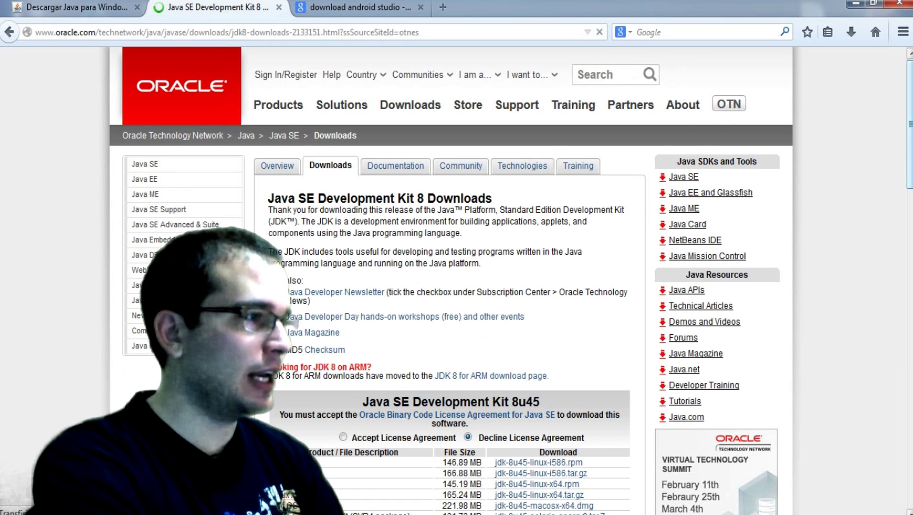
scroll(388, 257, "down", 4)
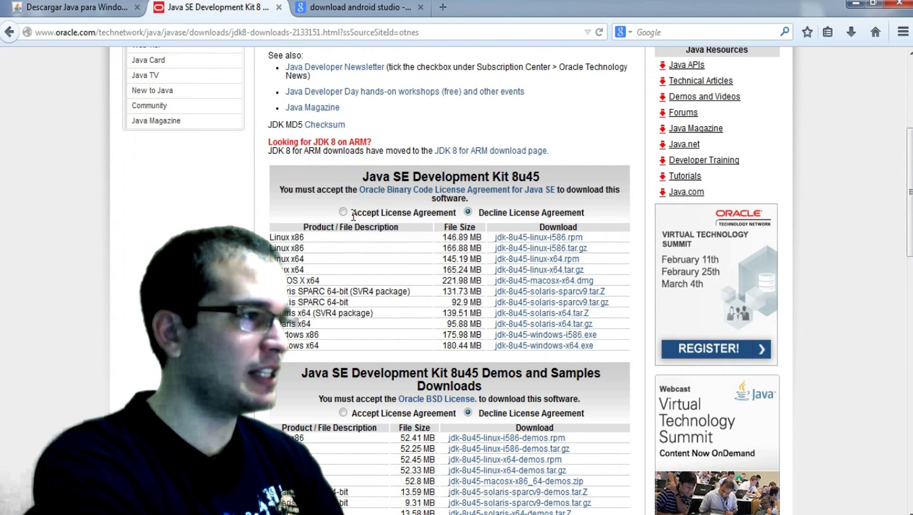
left_click(343, 212)
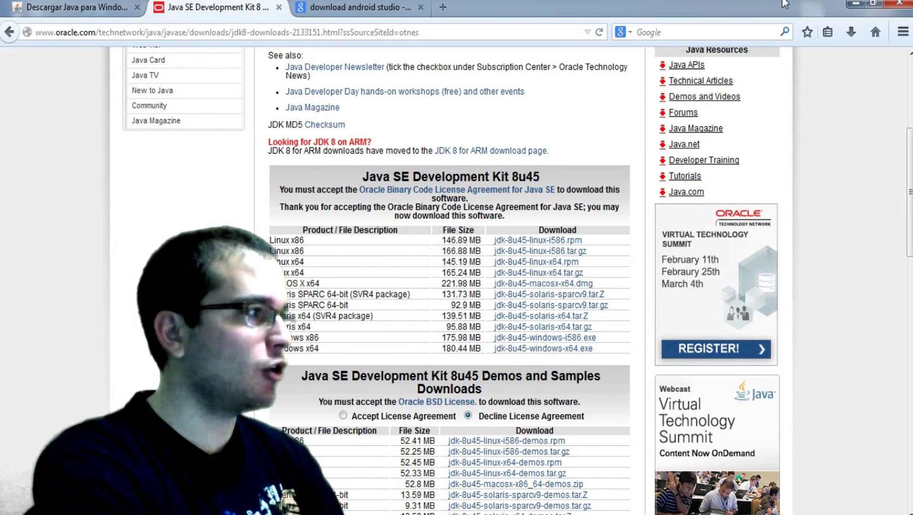
Minimize the browser and locate the downloaded jdk-8u45-windows-x64.exe installer on the desktop
left_click(855, 4)
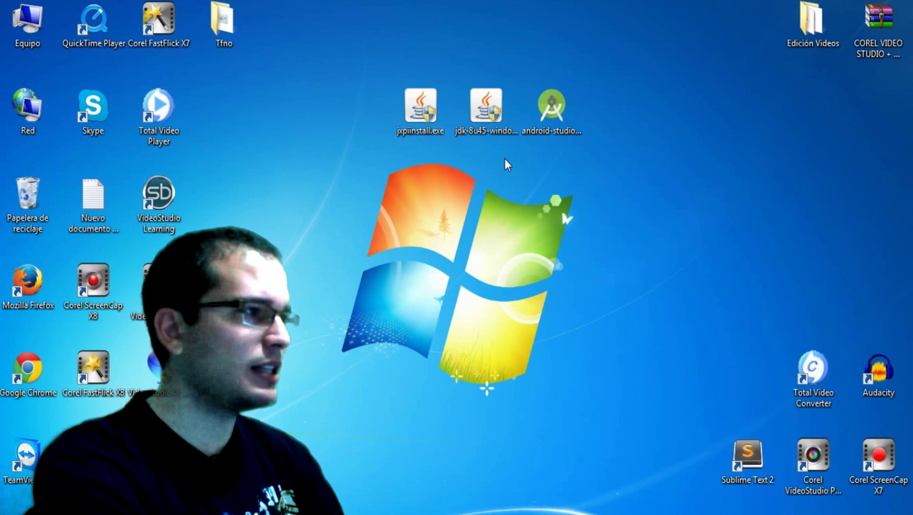
left_click(486, 100)
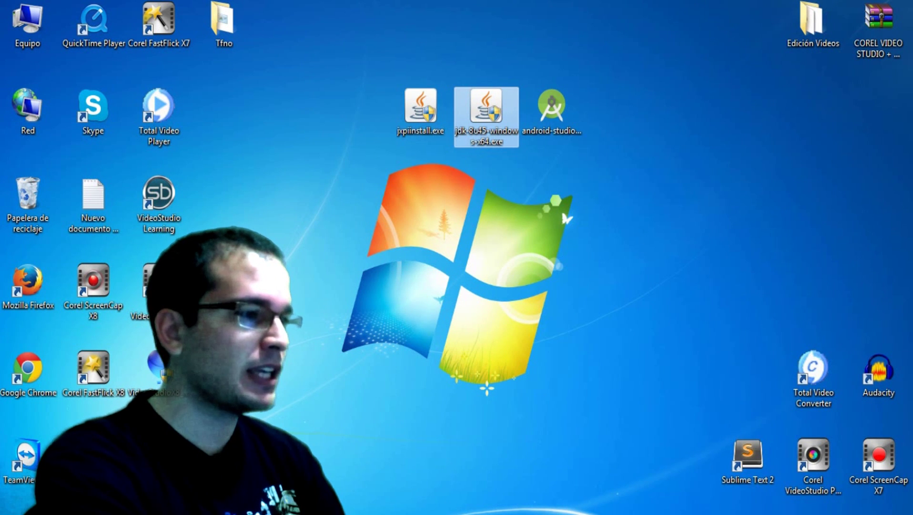
Return to the browser and open the Android Studio and SDK Tools download page from the "download android studio" results
key("alt+Tab")
left_click(317, 10)
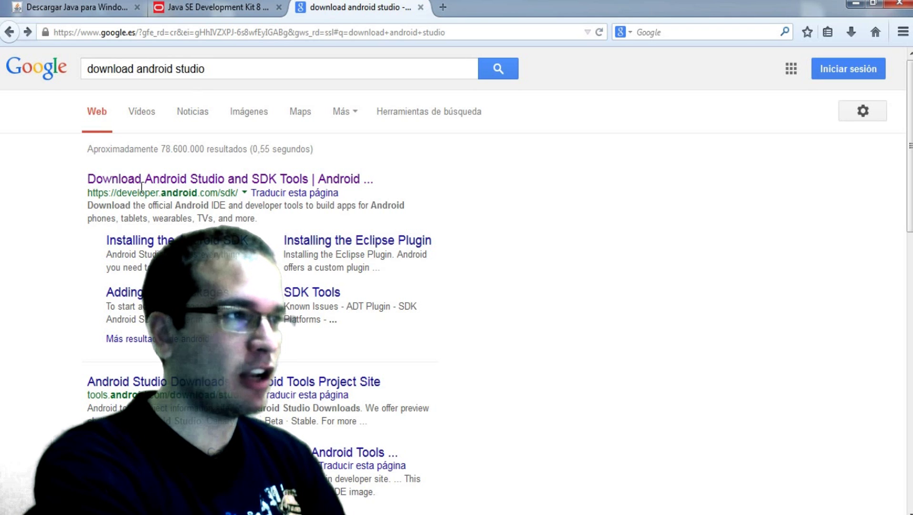
left_click(174, 180)
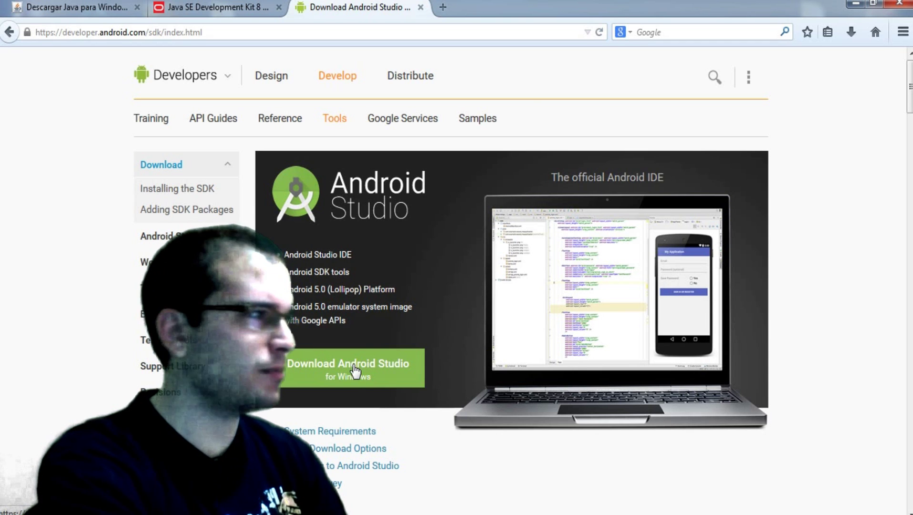
Return to the desktop and select the downloaded Android Studio bundle, jxpiinstall.exe and JDK installers in turn
left_click(857, 5)
left_click(548, 129)
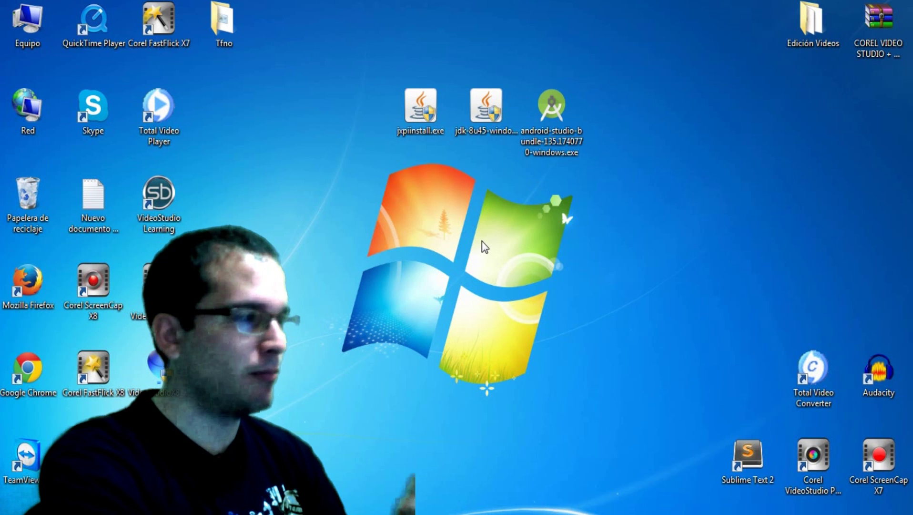
left_click(424, 107)
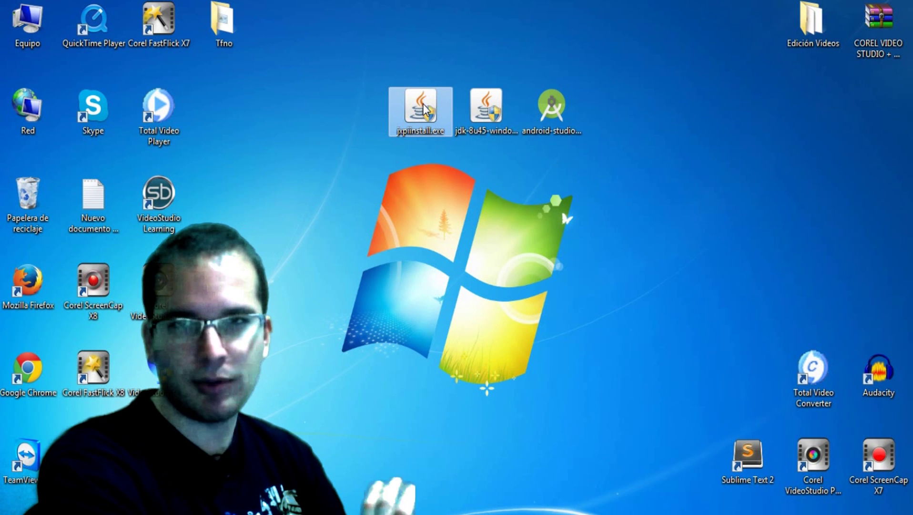
left_click(484, 104)
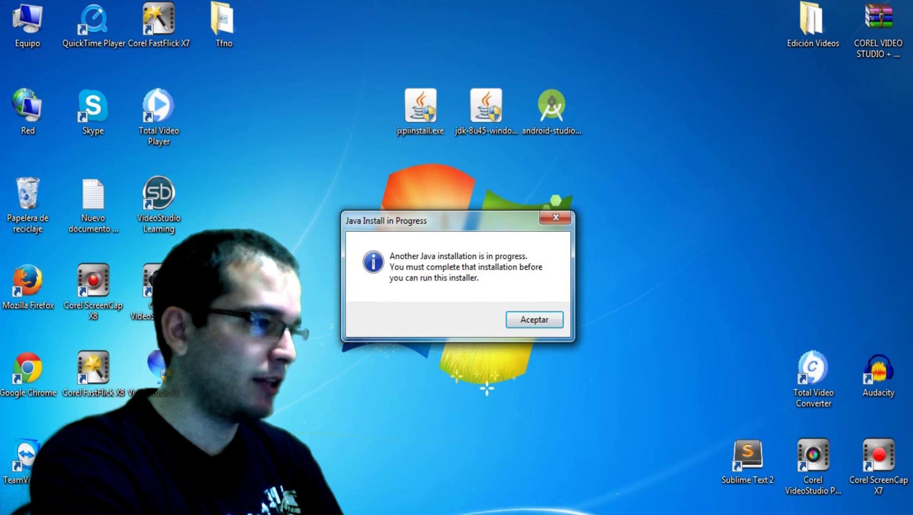
Uninstall the obsolete Java versions through the Java setup, dismissing the notices about another installation and moving the progress window aside
left_click(535, 320)
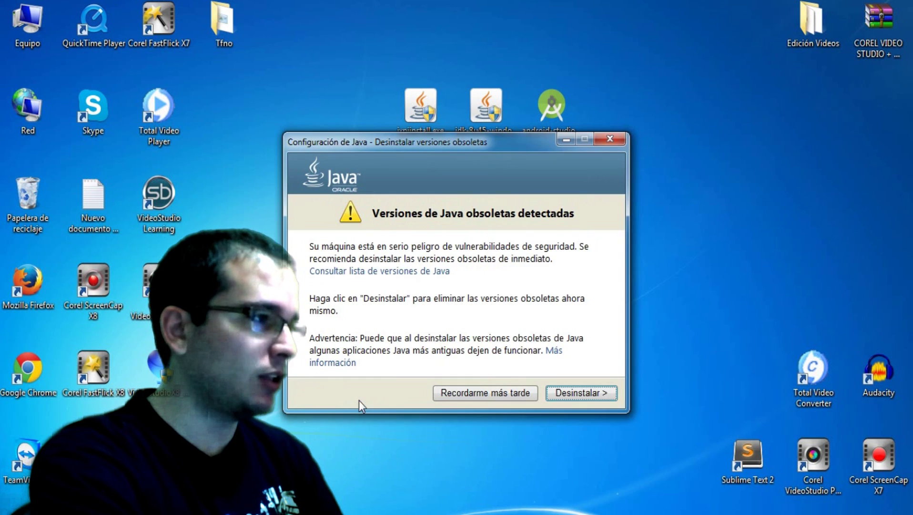
left_click(568, 396)
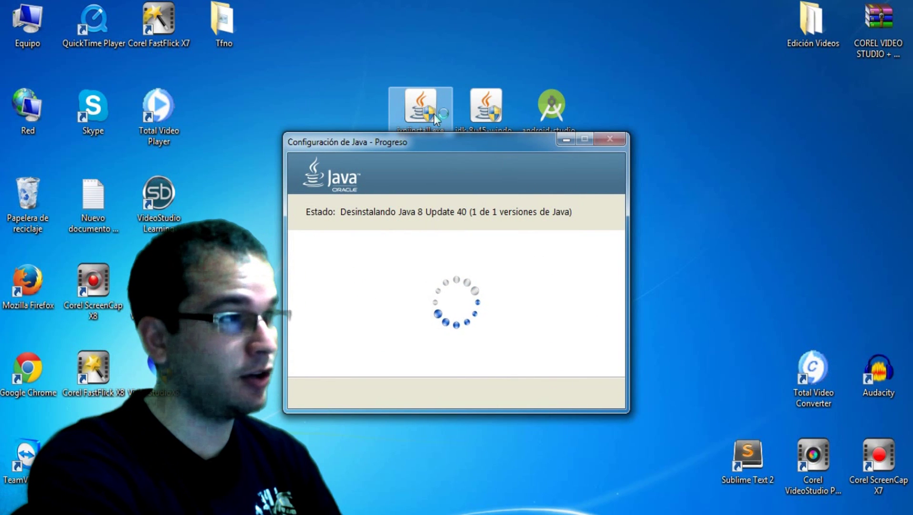
left_click_drag(439, 143, 217, 121)
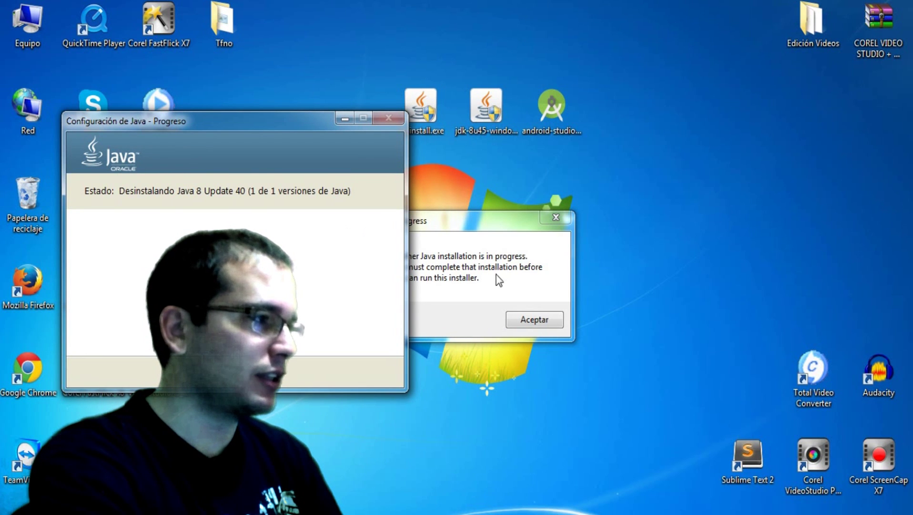
left_click(527, 314)
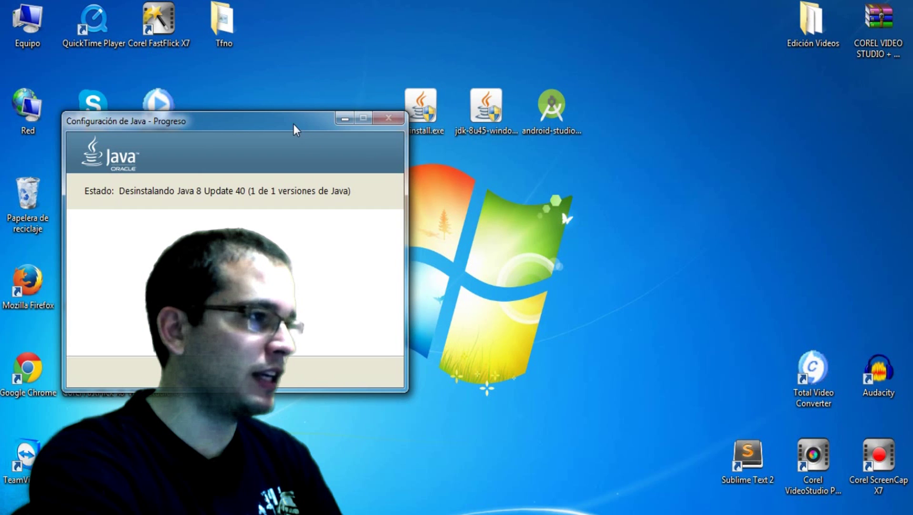
left_click_drag(280, 115, 261, 84)
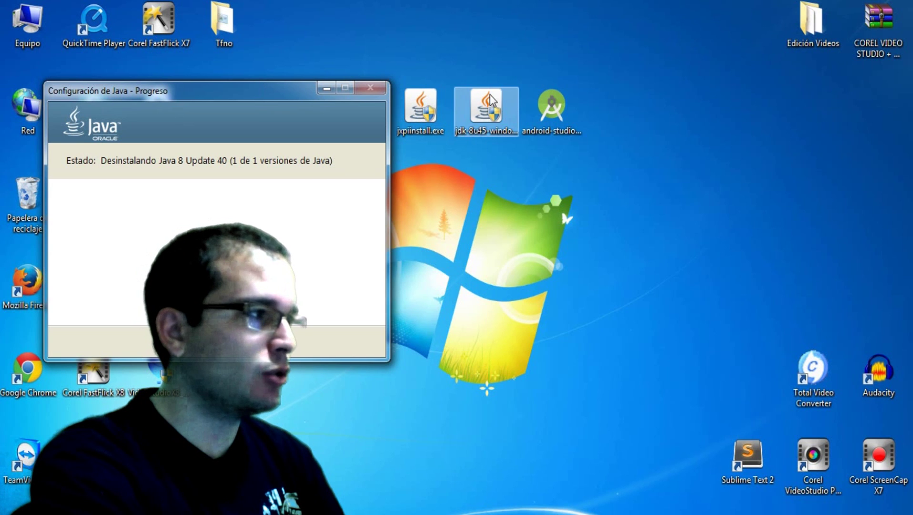
left_click(533, 110)
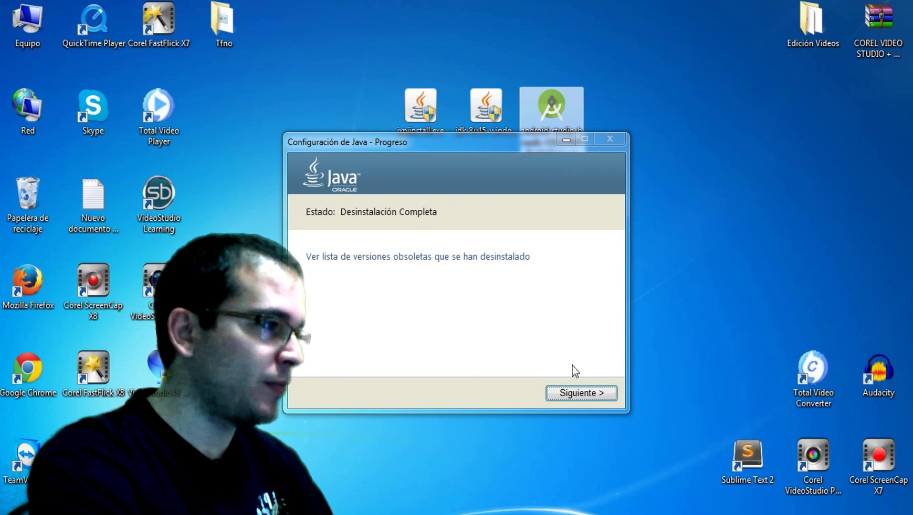
left_click(576, 394)
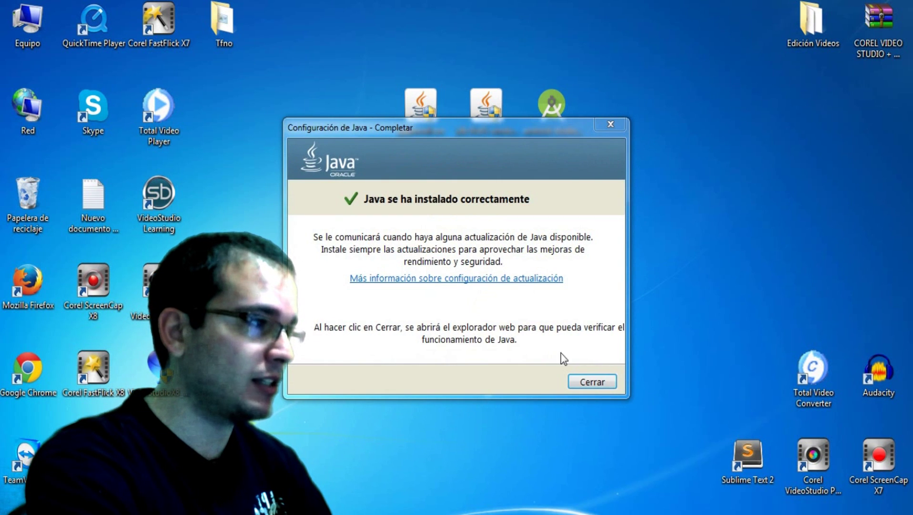
Close the Java setup, start the Java version check on java.com, and close the browser window
left_click(592, 383)
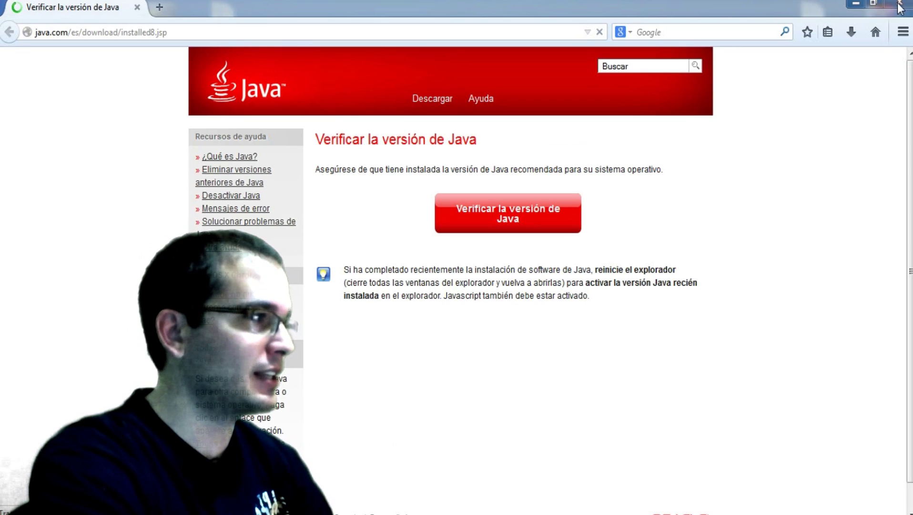
left_click(501, 211)
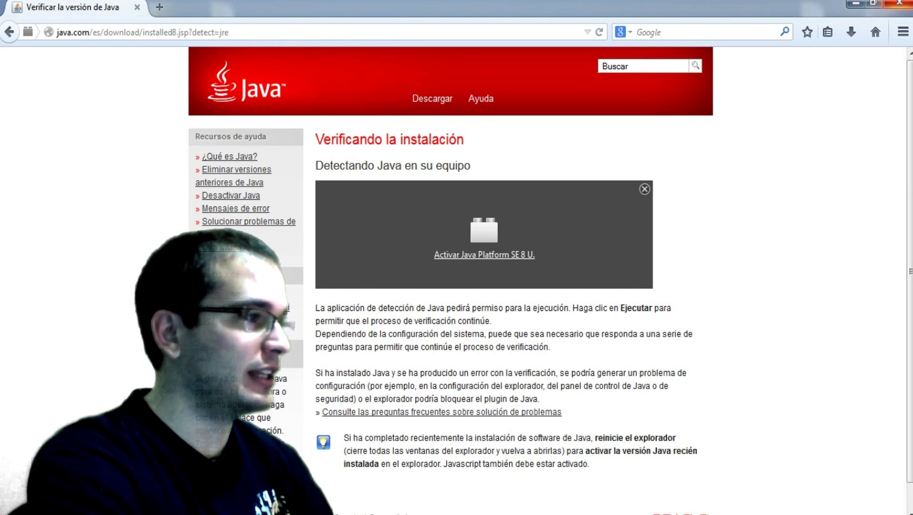
left_click(900, 3)
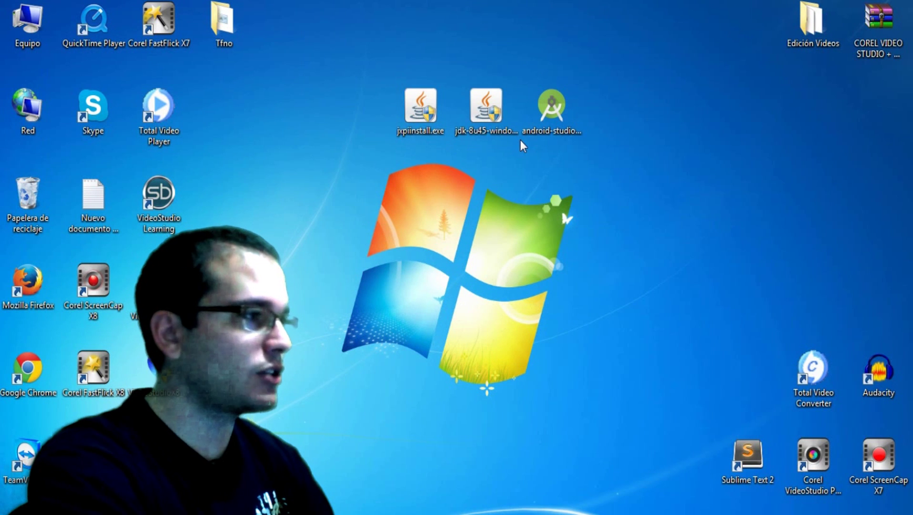
Install Java SE Development Kit 8 Update 45 (64-bit) with the default settings and the JRE destination C:\Program Files\Java\jre1.8.0_45\
double_click(467, 116)
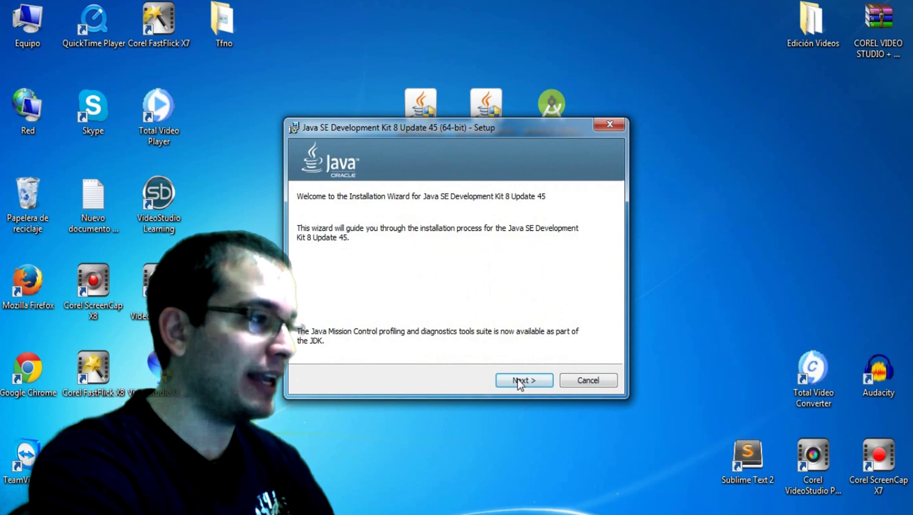
left_click(518, 381)
left_click(519, 380)
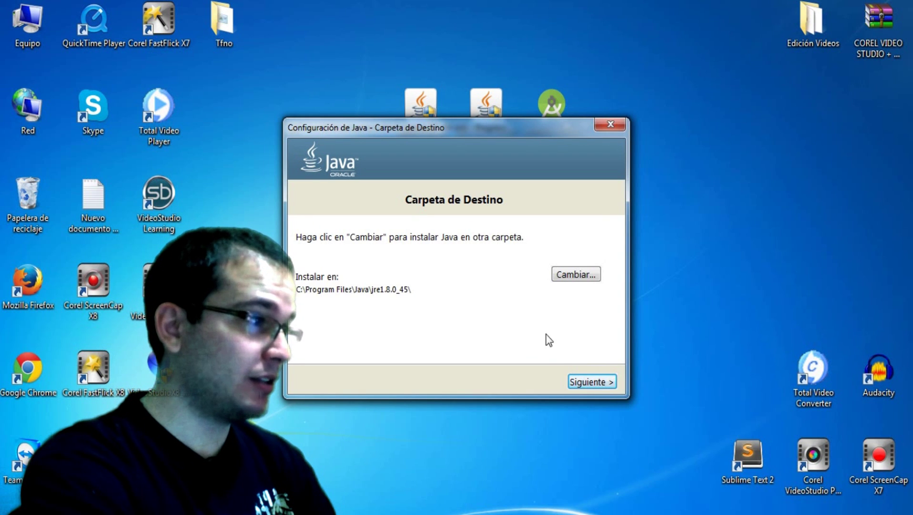
left_click(589, 382)
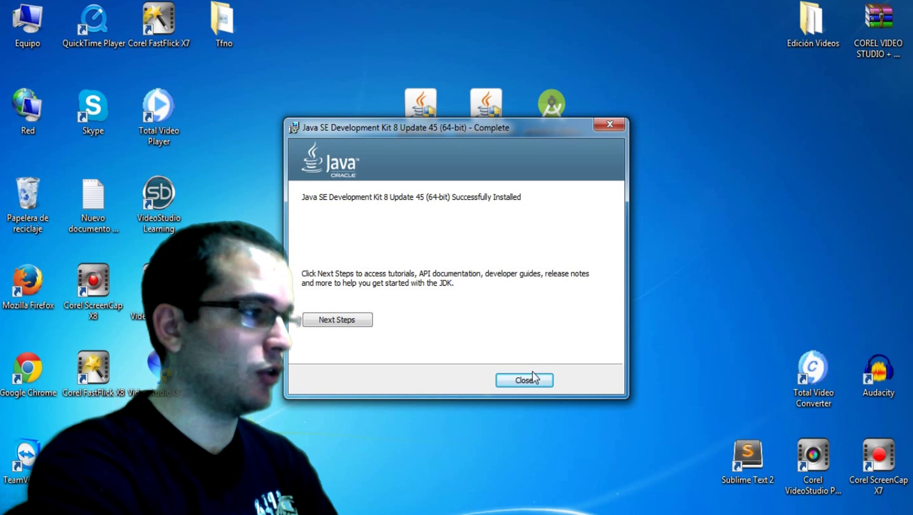
left_click(532, 380)
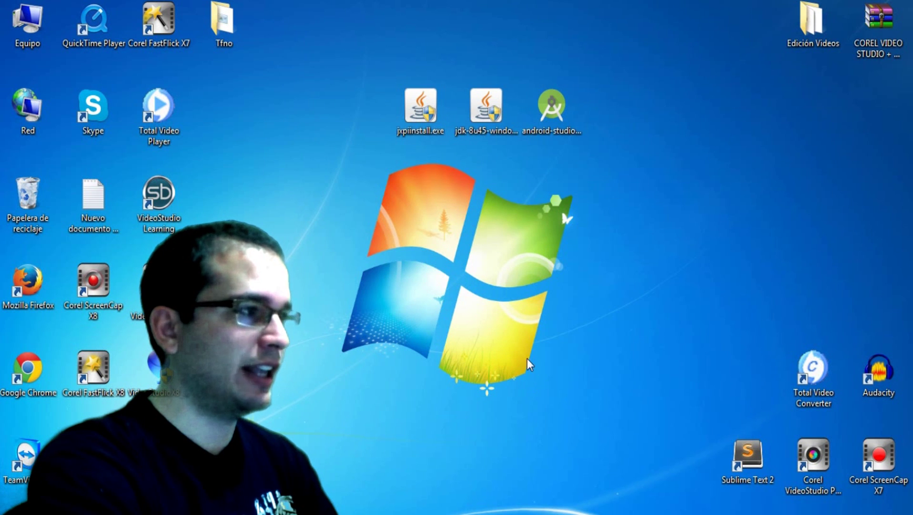
Launch the Android Studio bundle installer, keep the Android SDK and Android Virtual Device components, and accept the license agreement
left_click(556, 110)
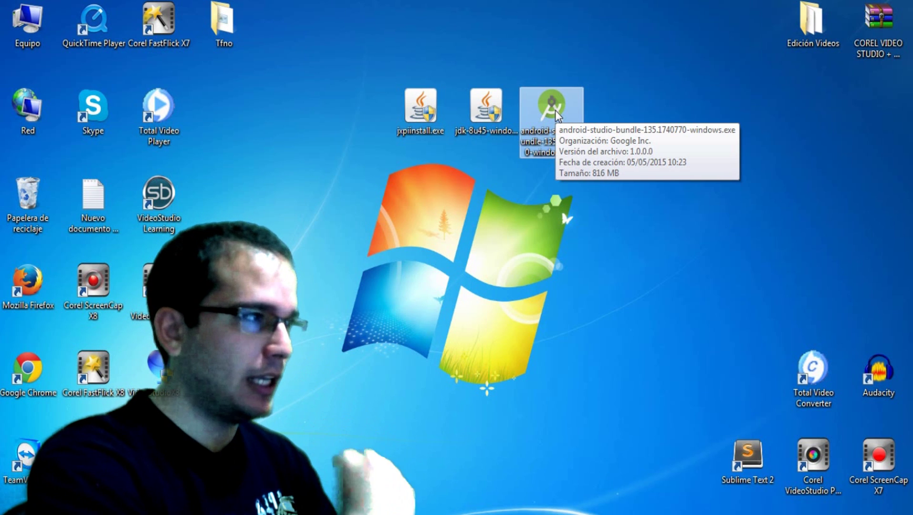
double_click(549, 113)
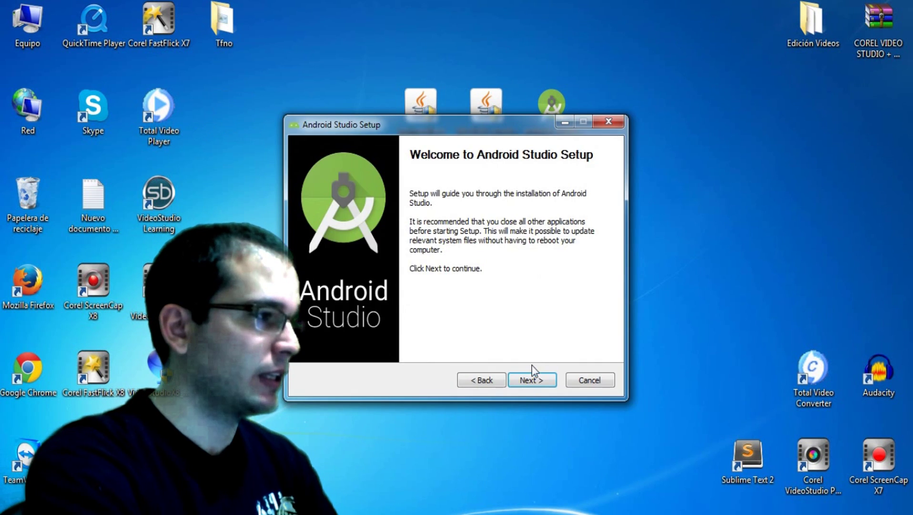
left_click(531, 379)
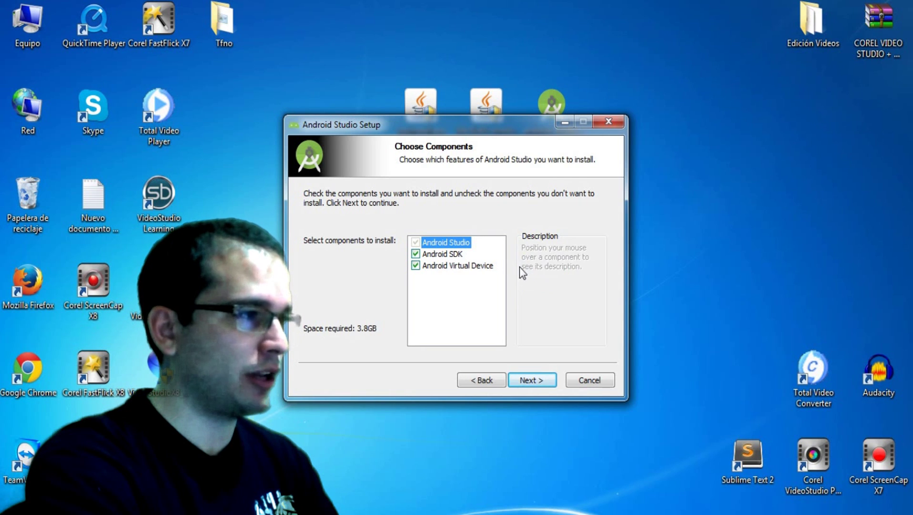
left_click(531, 381)
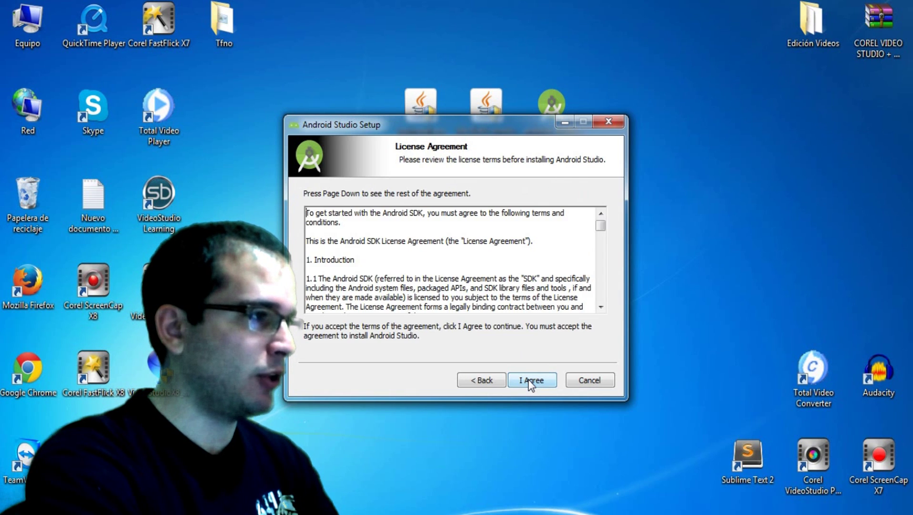
left_click(530, 380)
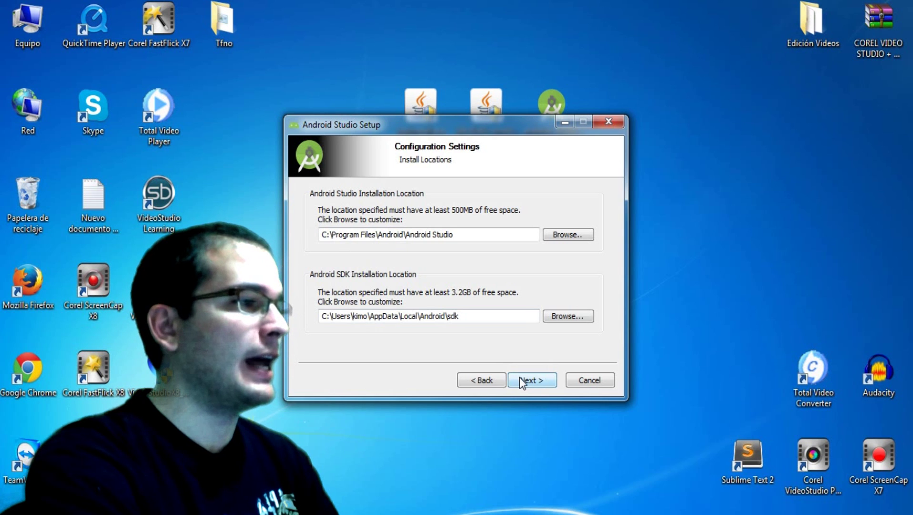
Install Android Studio with the default locations and the Android Studio Start Menu folder, and finish setup with Start Android Studio enabled
left_click(481, 317)
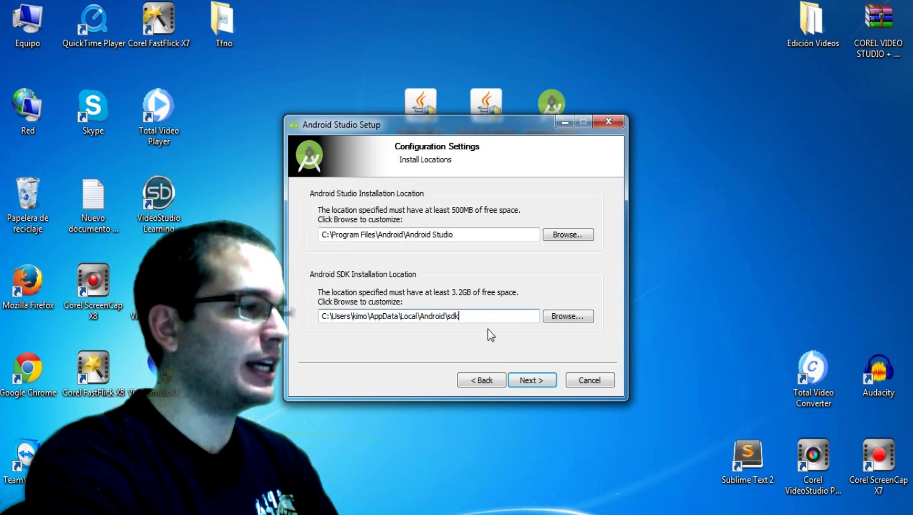
left_click(524, 380)
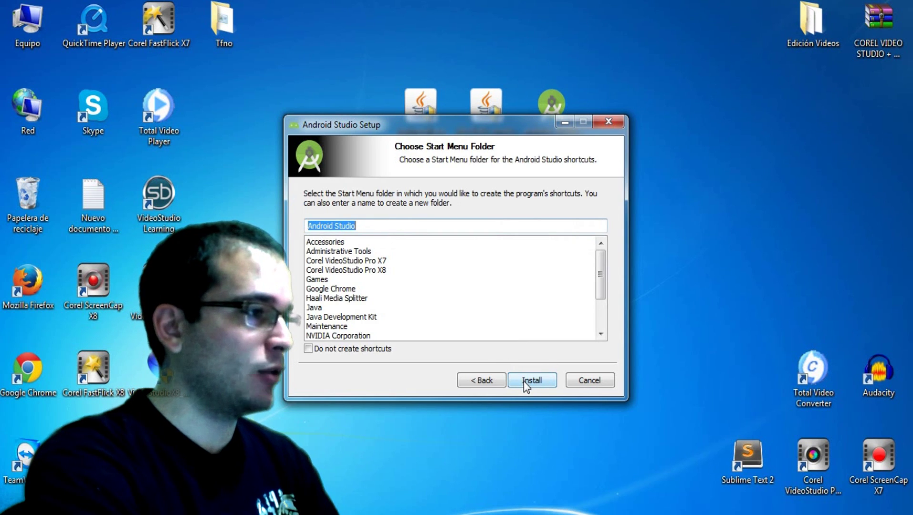
left_click(526, 381)
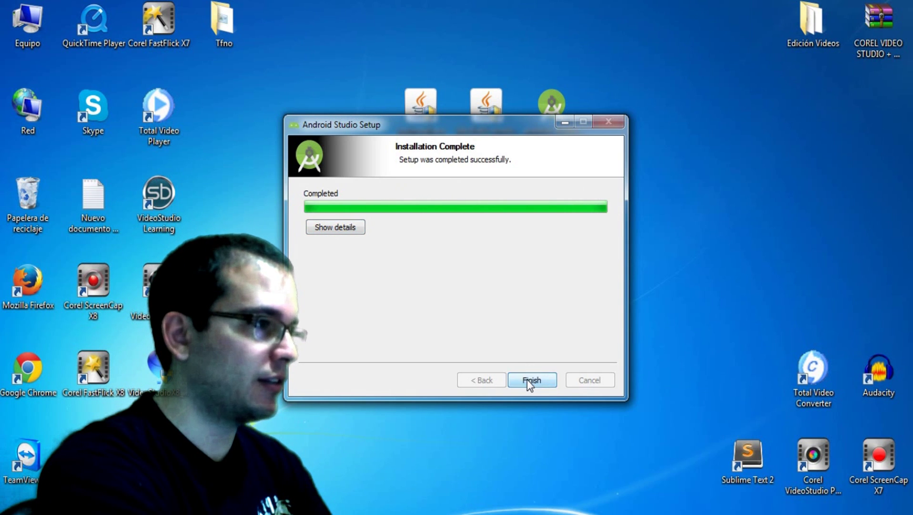
left_click(528, 379)
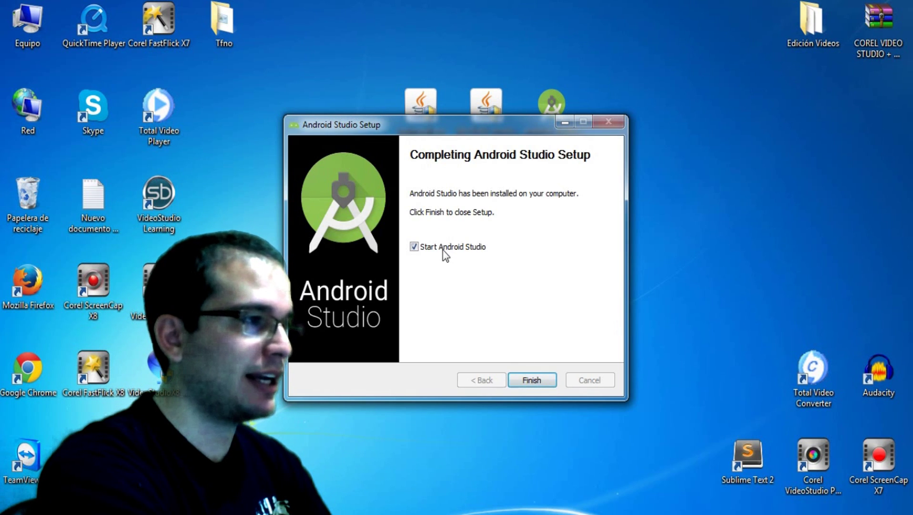
left_click(525, 387)
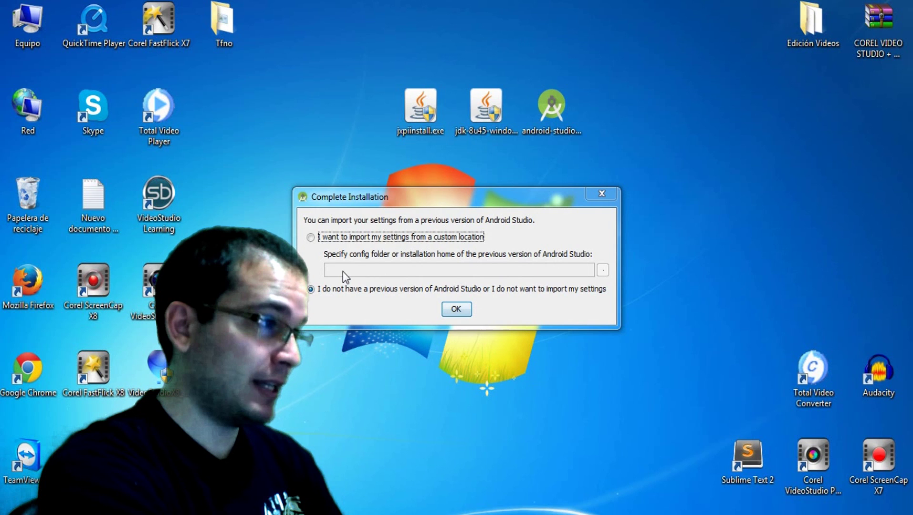
Continue without importing previous Android Studio settings and show the component download details in the Setup Wizard
left_click(456, 309)
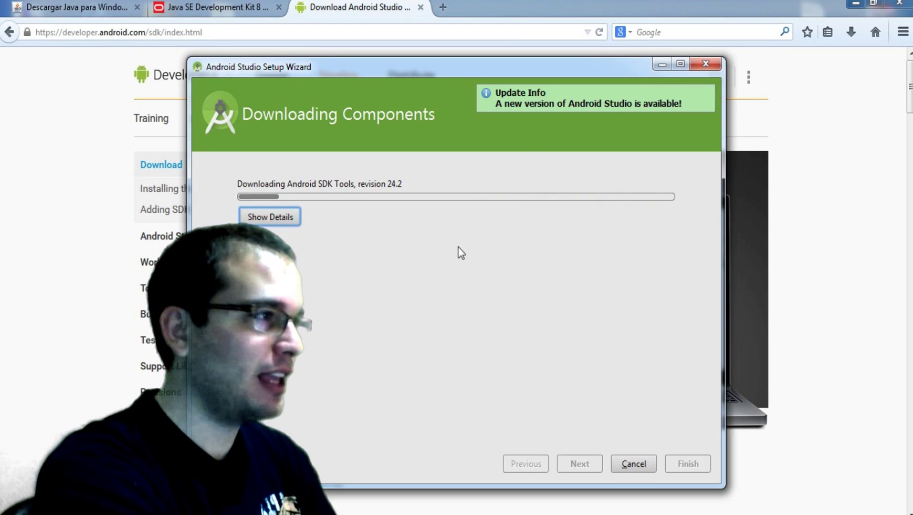
mouse_move(527, 111)
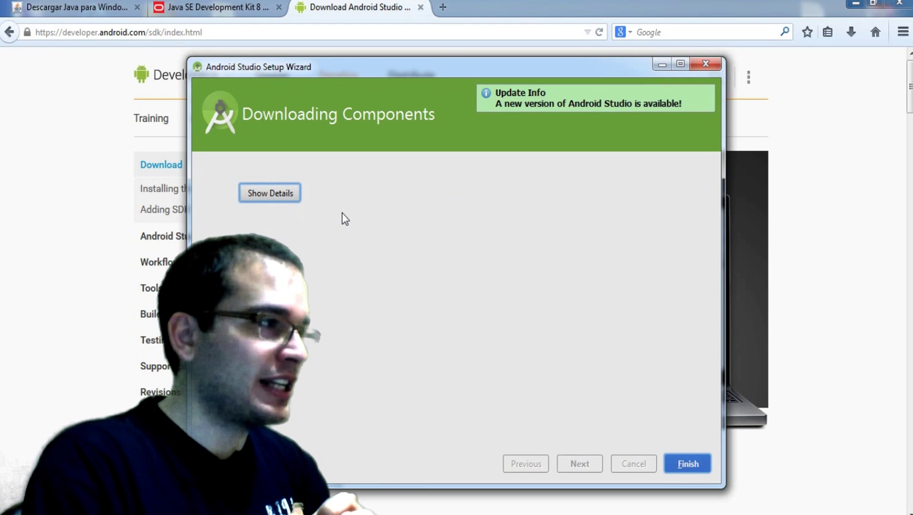
key("space")
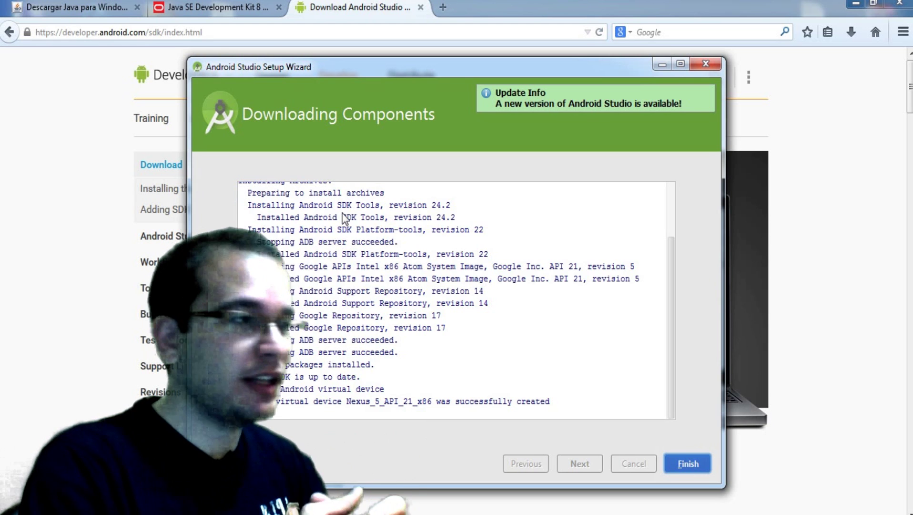